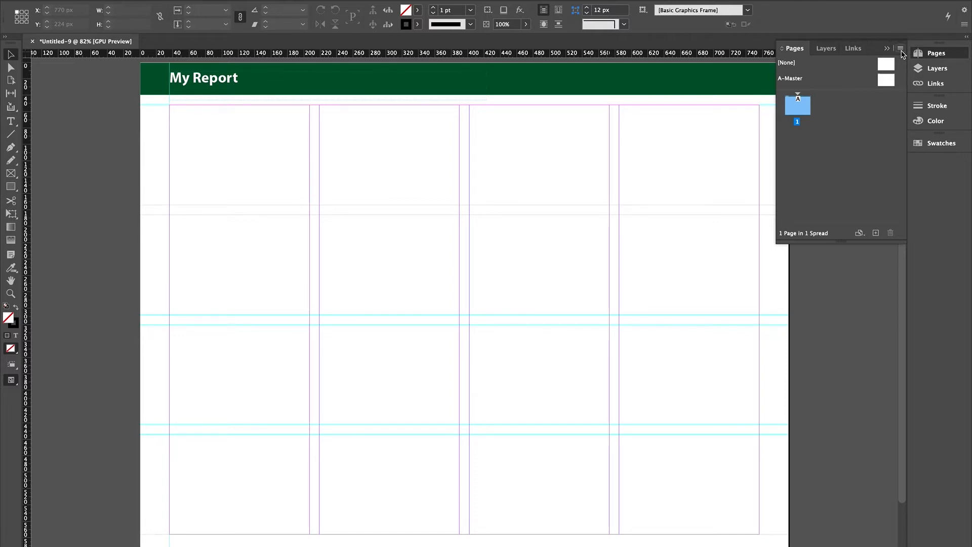
Step: Insert 2 pages after page 1, based on A-Master
click(901, 49)
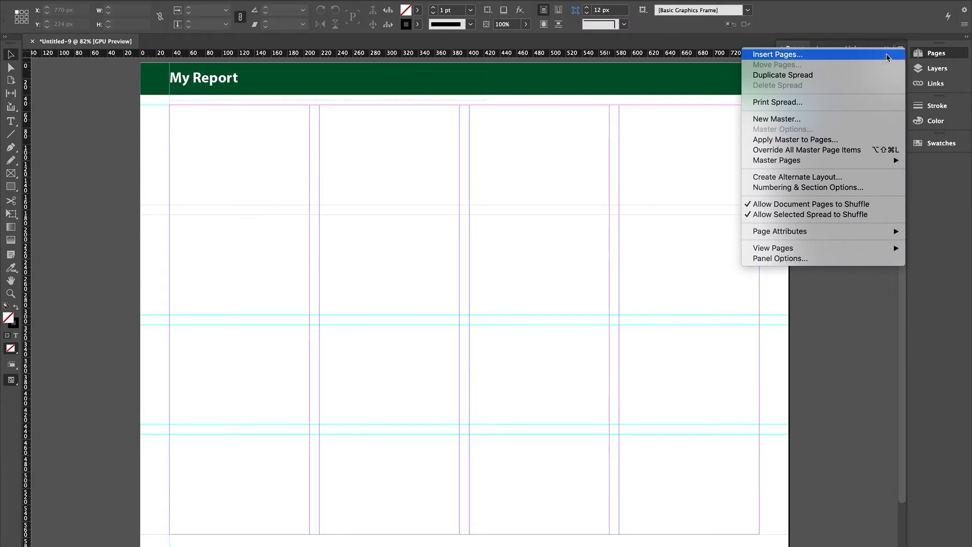
click(886, 55)
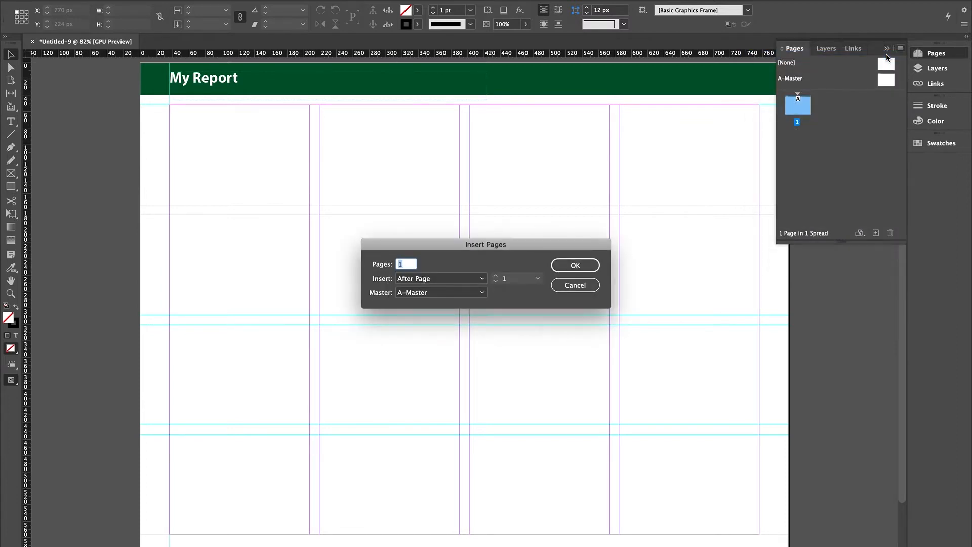
text(2)
click(588, 266)
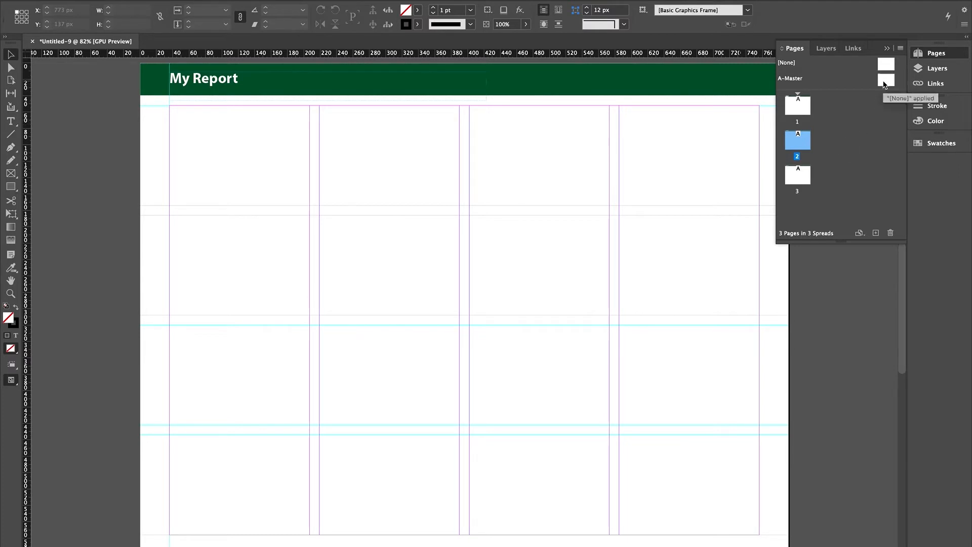
Step: Add one more A-Master page after page 3, and go back to page 1
drag(886, 81, 823, 210)
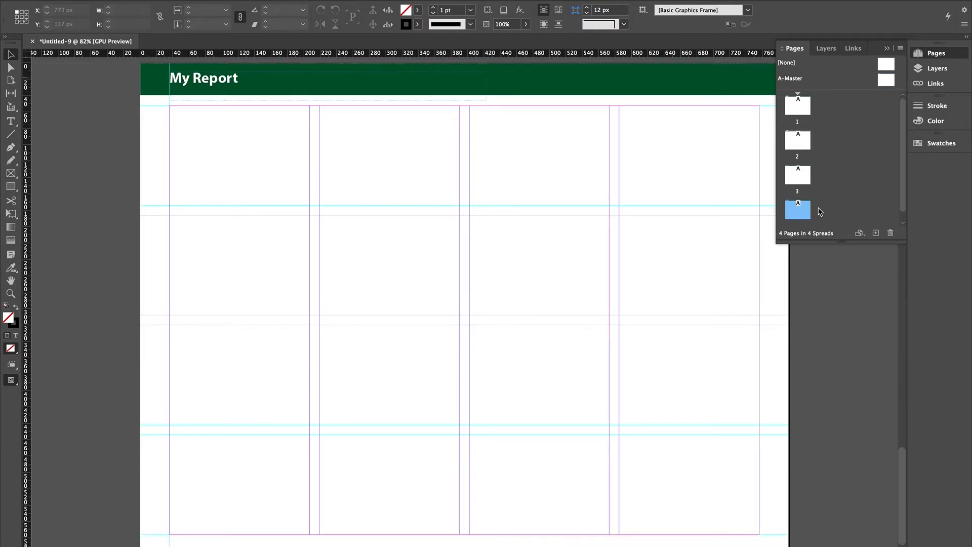
click(827, 109)
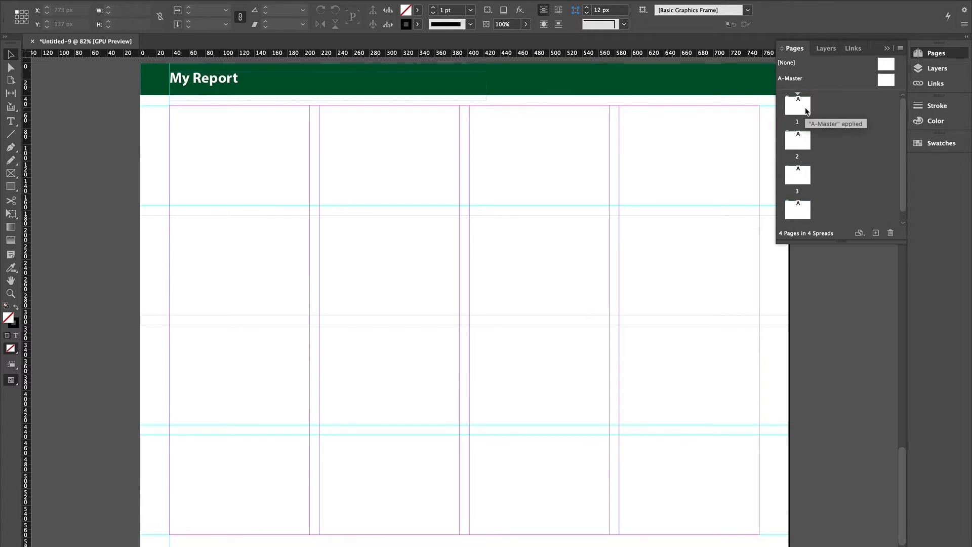
double_click(806, 110)
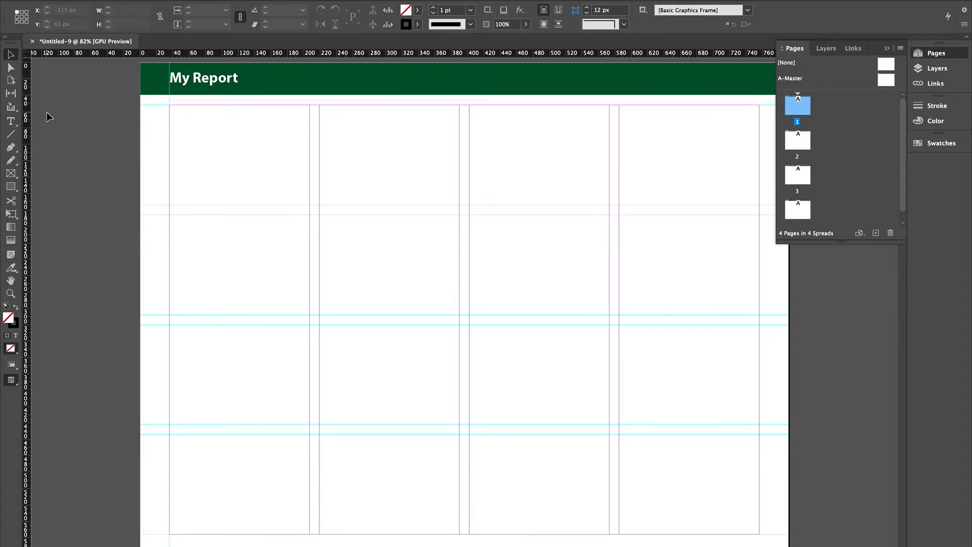
Step: Draw a text frame across the first two columns from the second grid row to the bottom margin, and fill it with placeholder text
click(11, 122)
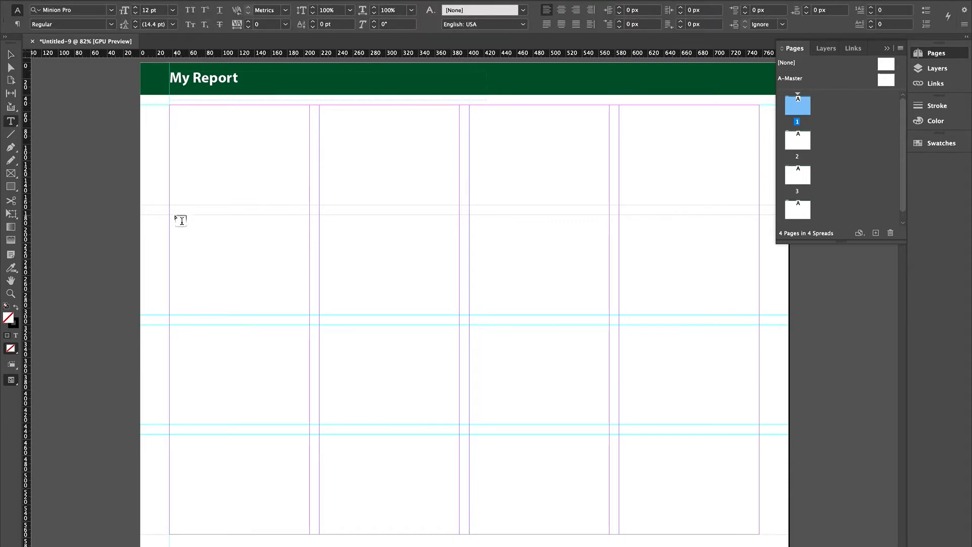
drag(171, 215, 459, 533)
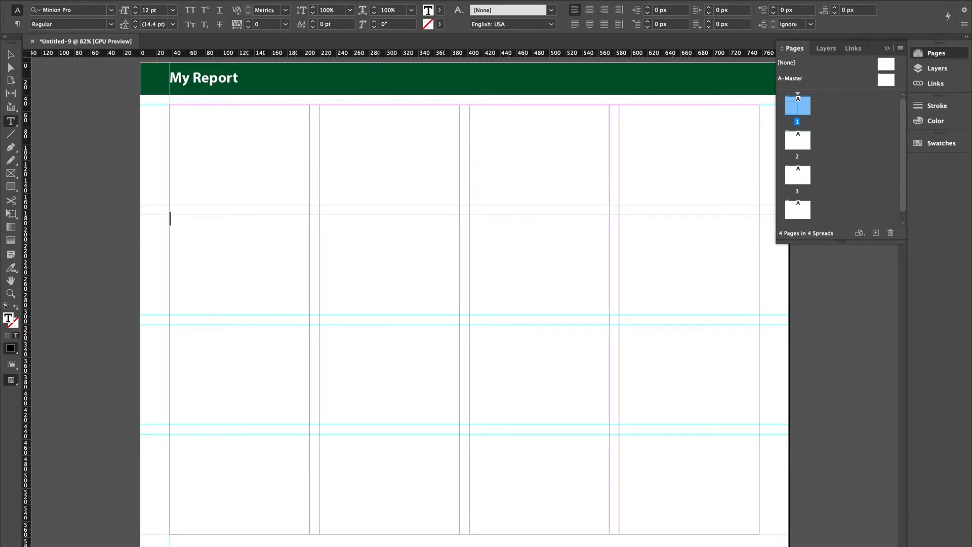
click(156, 1)
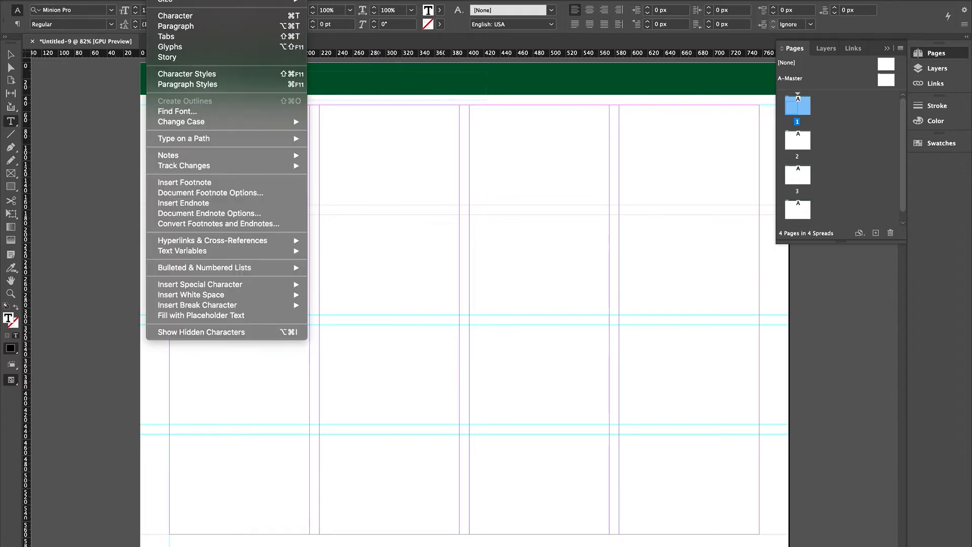
click(216, 316)
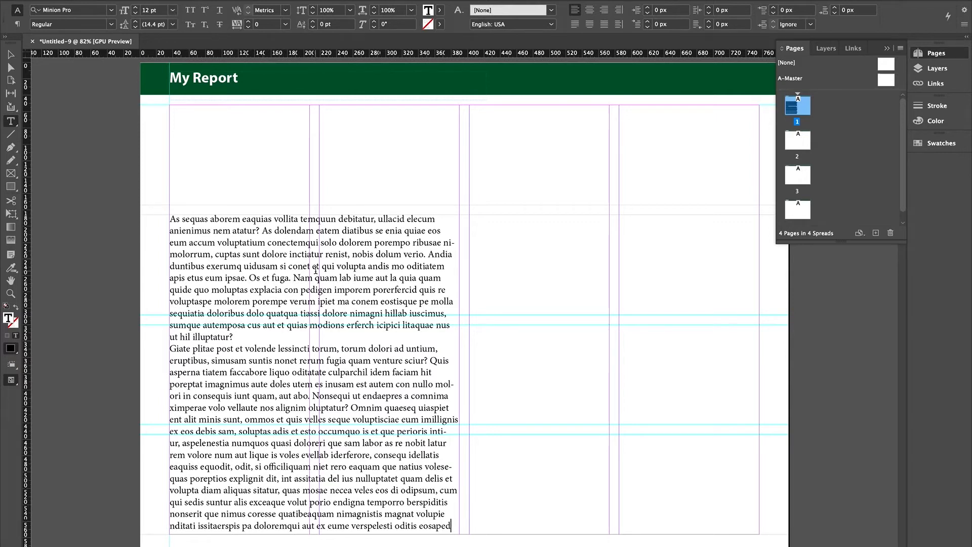
Step: Select all of the placeholder text in the frame and set its font to Myriad Pro
click(357, 283)
click(218, 231)
click(99, 0)
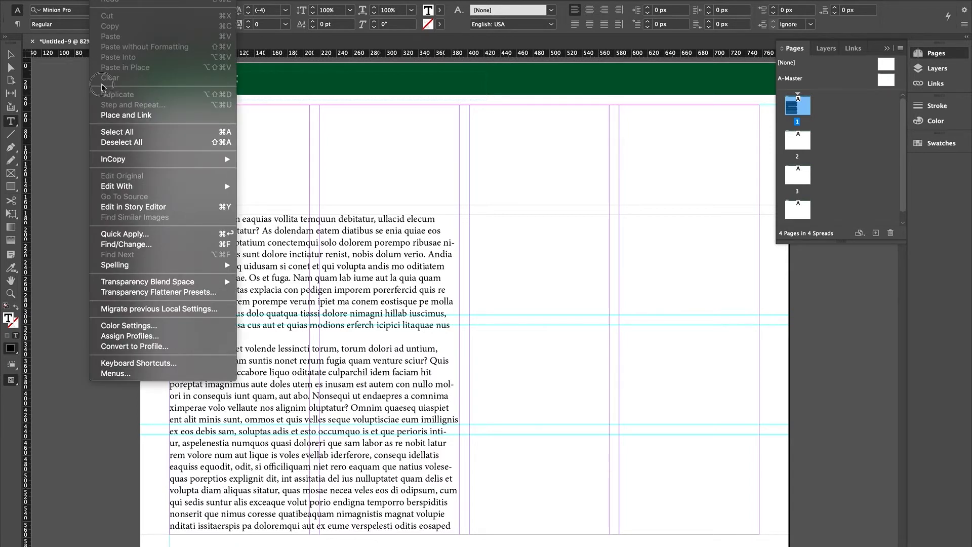
click(107, 133)
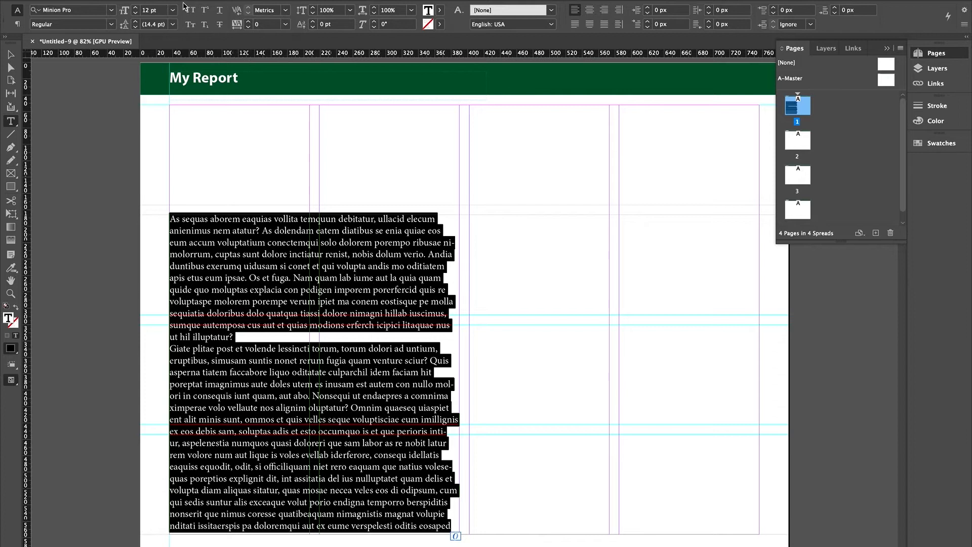
click(112, 11)
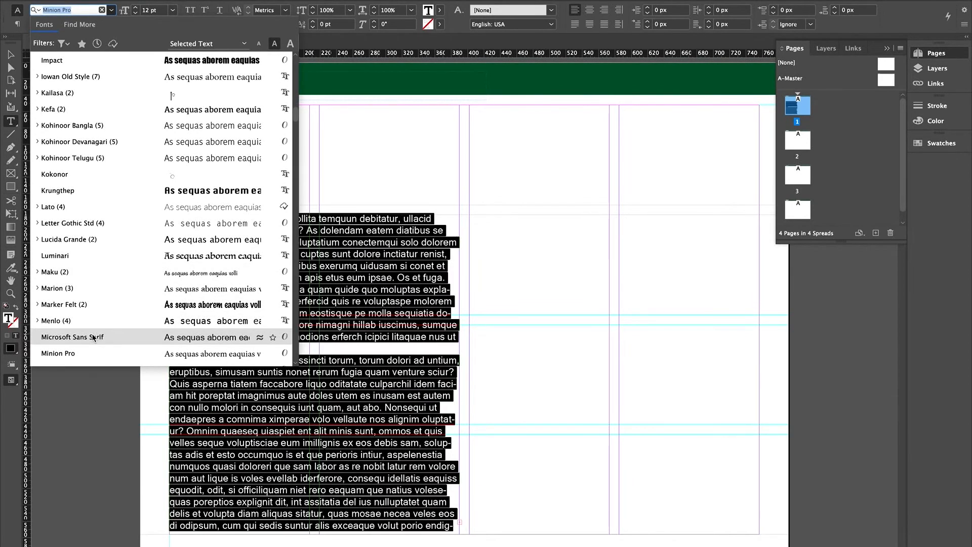
scroll(135, 271, down, 5)
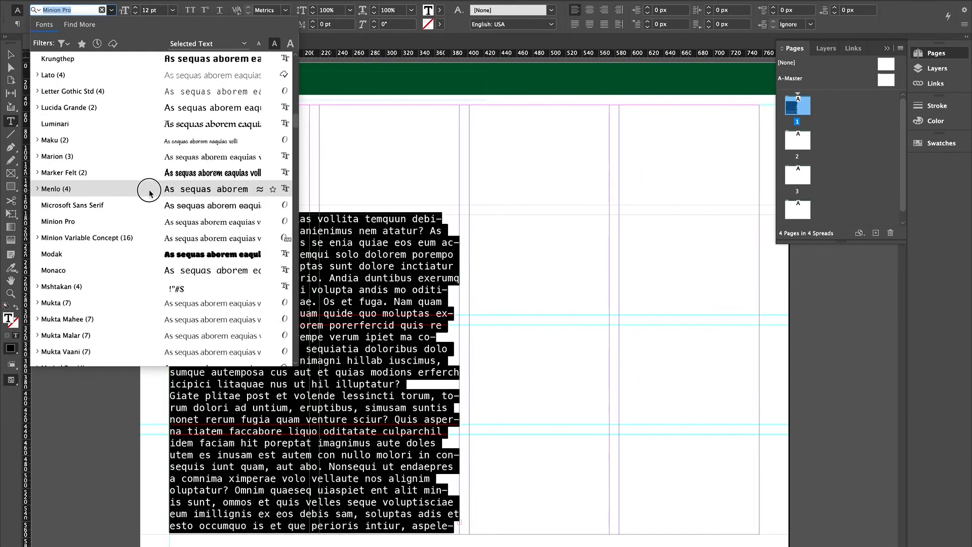
scroll(147, 193, down, 4)
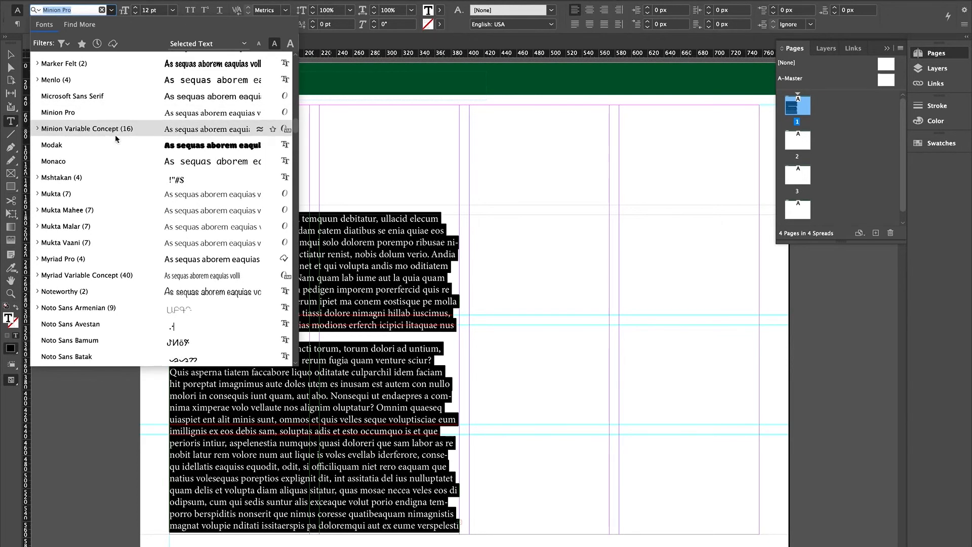
click(109, 260)
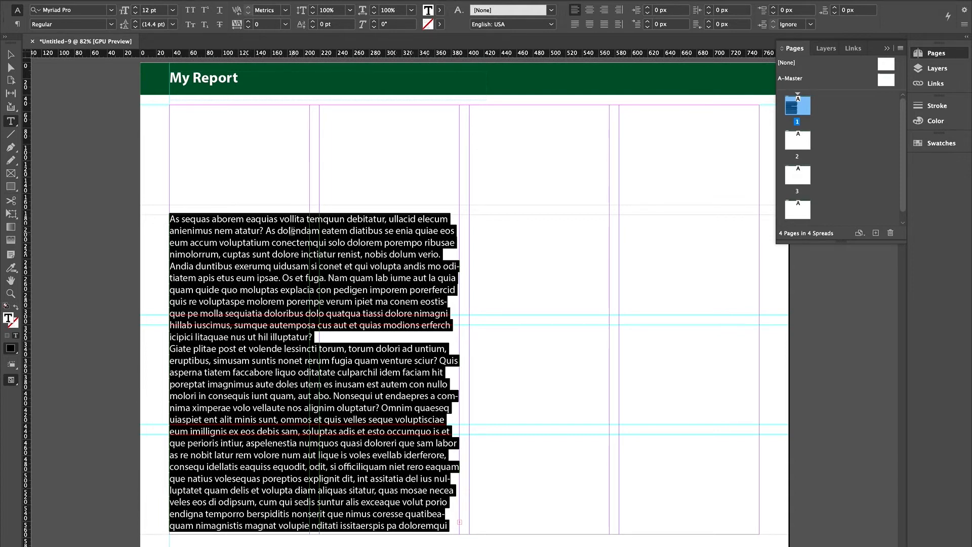
Step: Set the leading of the selected body text to 16 pt and deselect the text
click(173, 24)
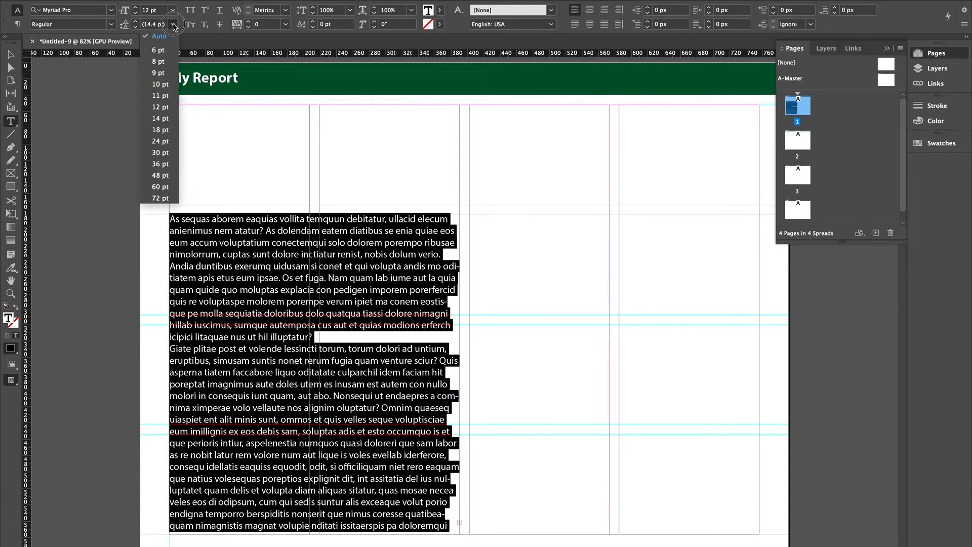
click(161, 130)
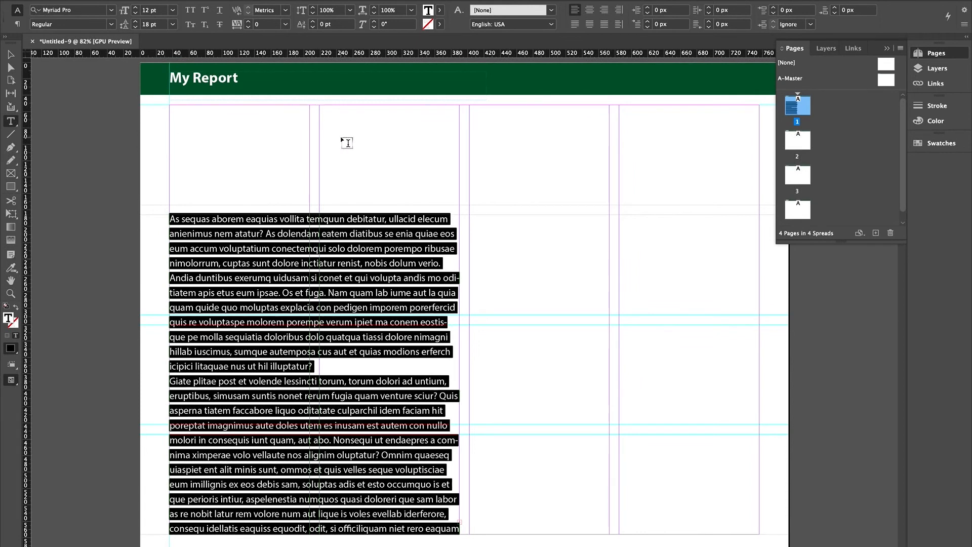
click(132, 29)
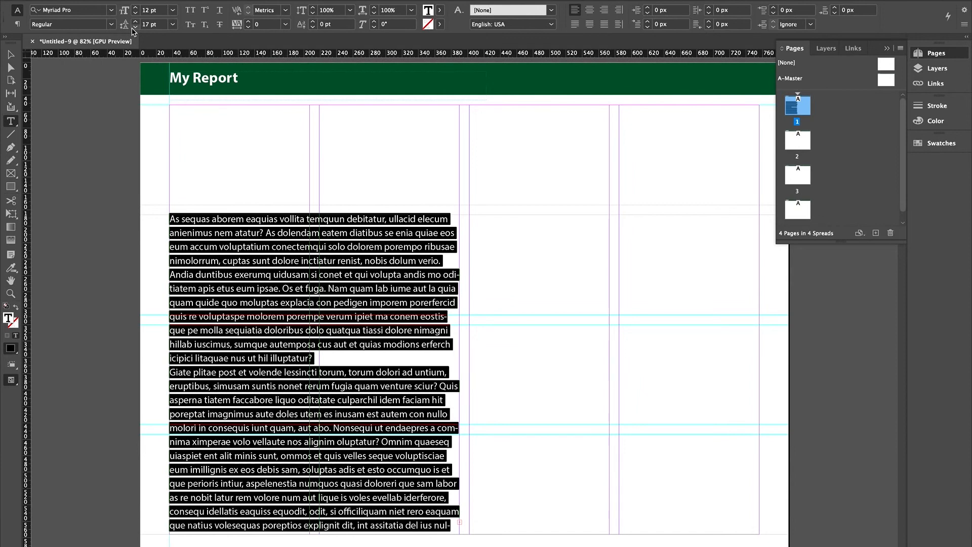
click(132, 30)
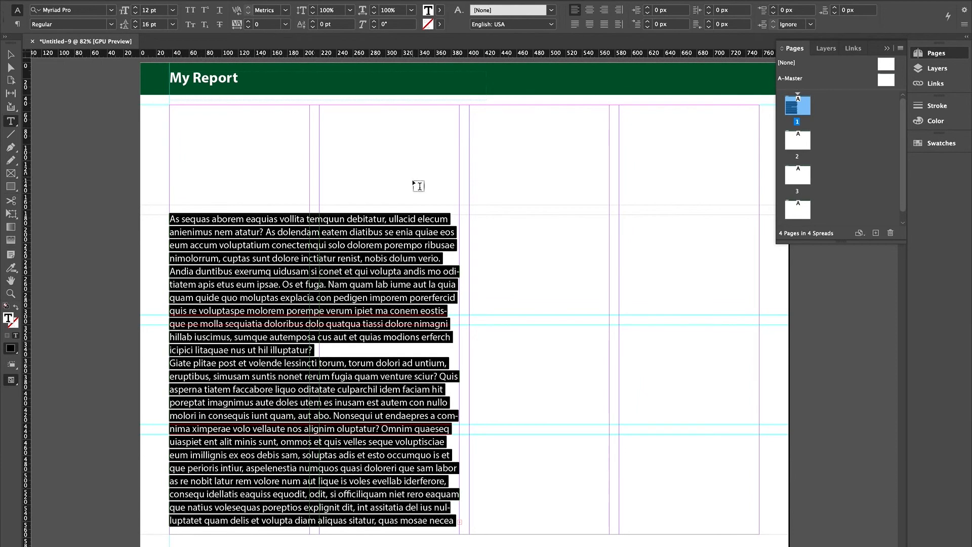
click(394, 245)
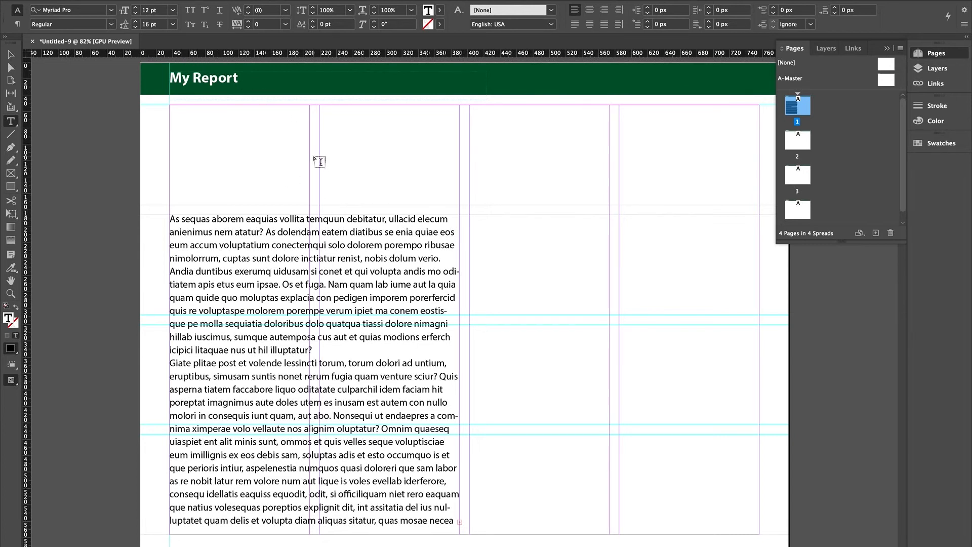
click(353, 271)
Step: Draw a shallow heading text frame across the first two columns just above the body text, and set its font to Myriad Pro Bold Italic
click(170, 171)
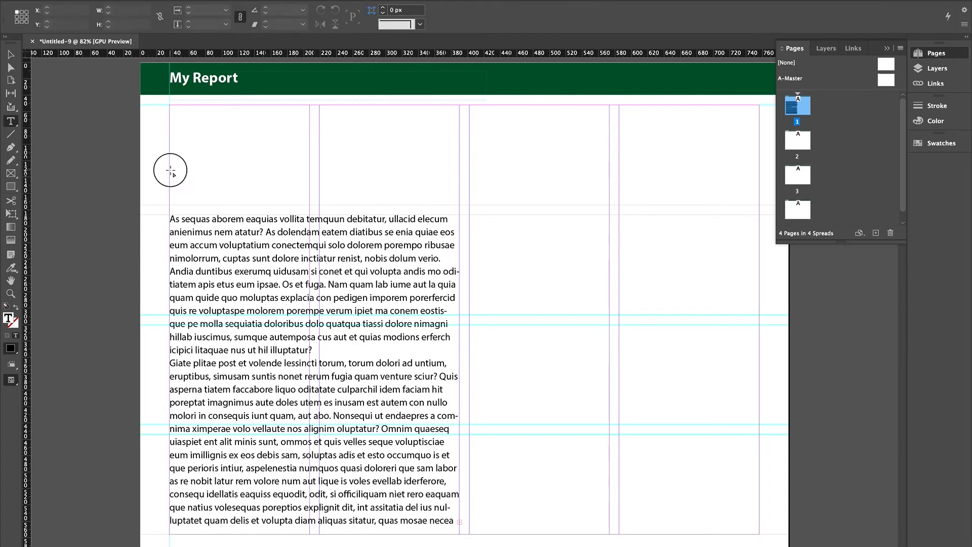
mouse_move(170, 171)
mouse_down()
mouse_move(300, 198)
mouse_move(281, 189)
mouse_move(459, 206)
mouse_up()
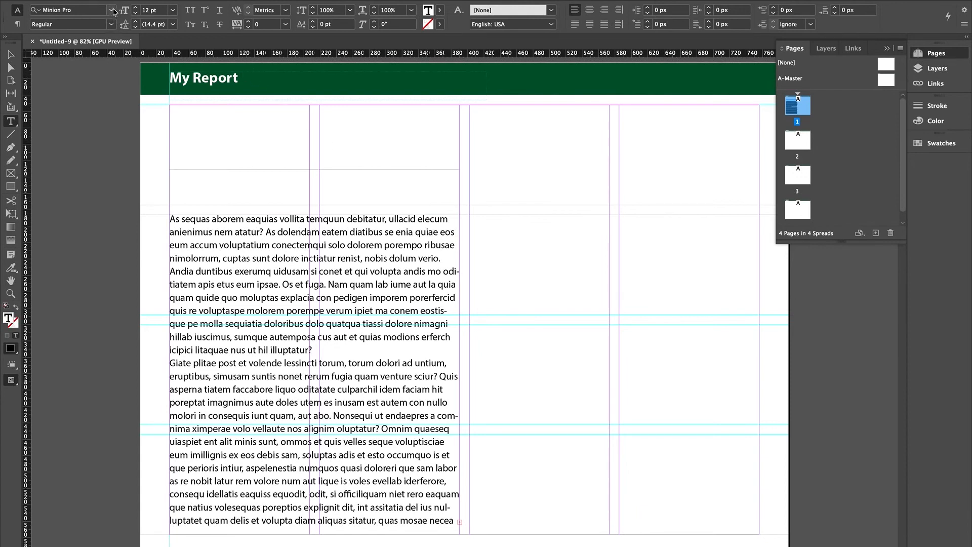
click(111, 10)
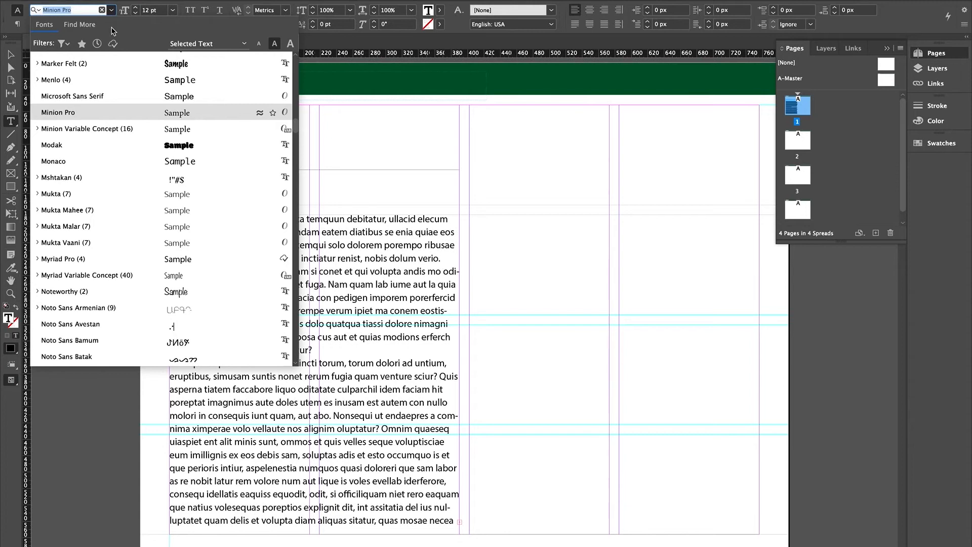
scroll(105, 92, up, 10)
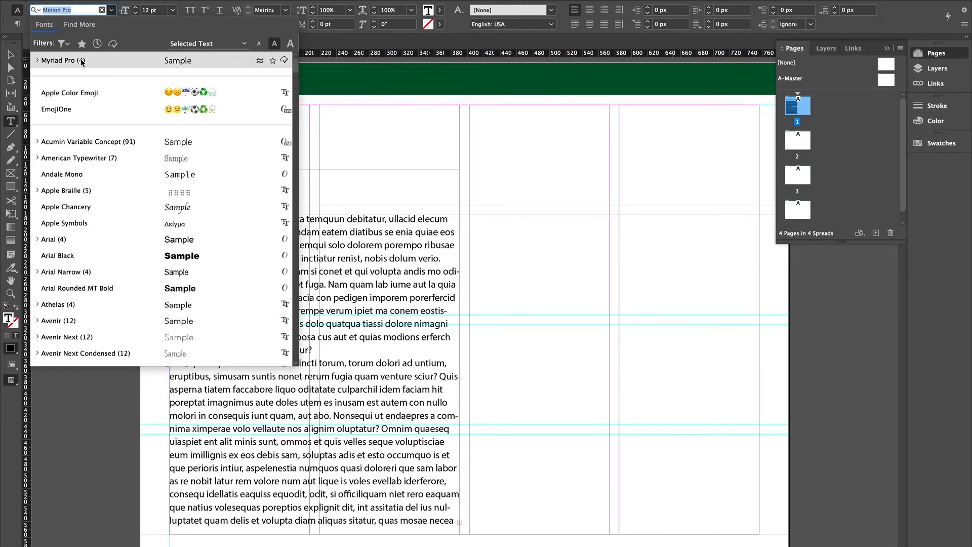
click(37, 60)
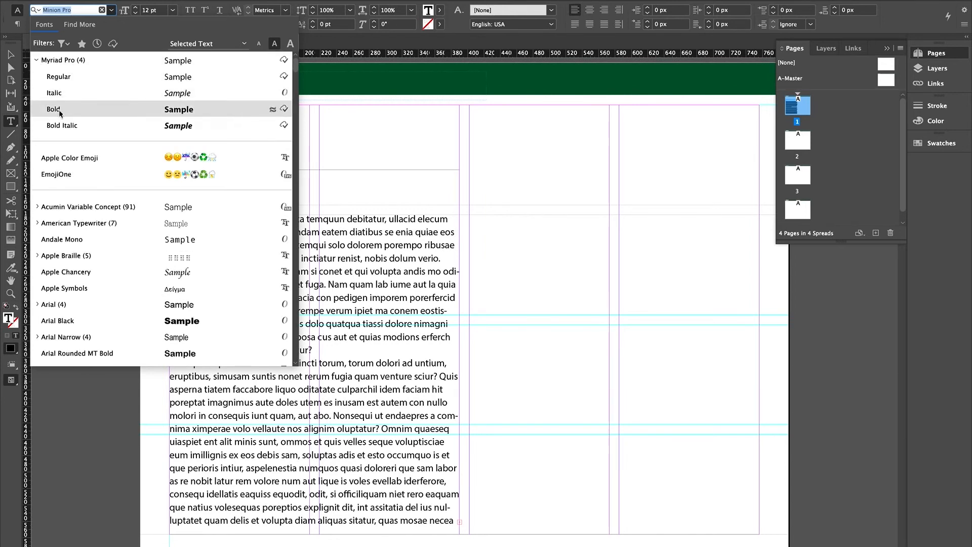
key(Escape)
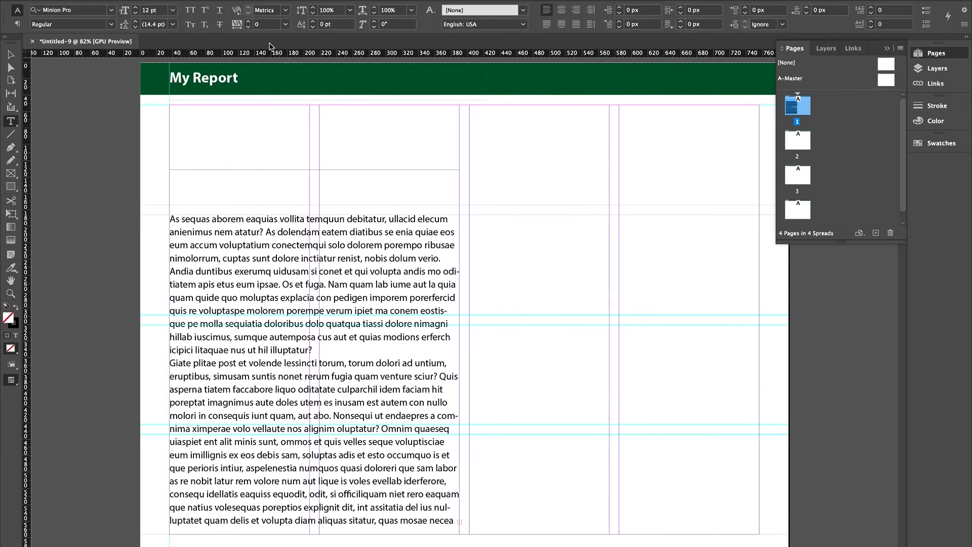
Step: Enter "This is a heading" in the frame above the body text and set its font size to 24 pt
click(250, 183)
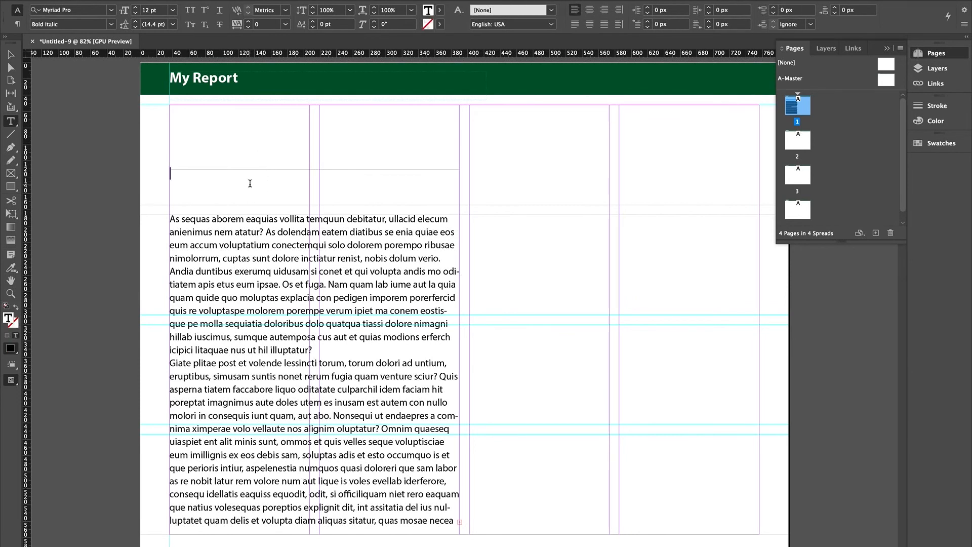
text(This is a heading)
click(172, 10)
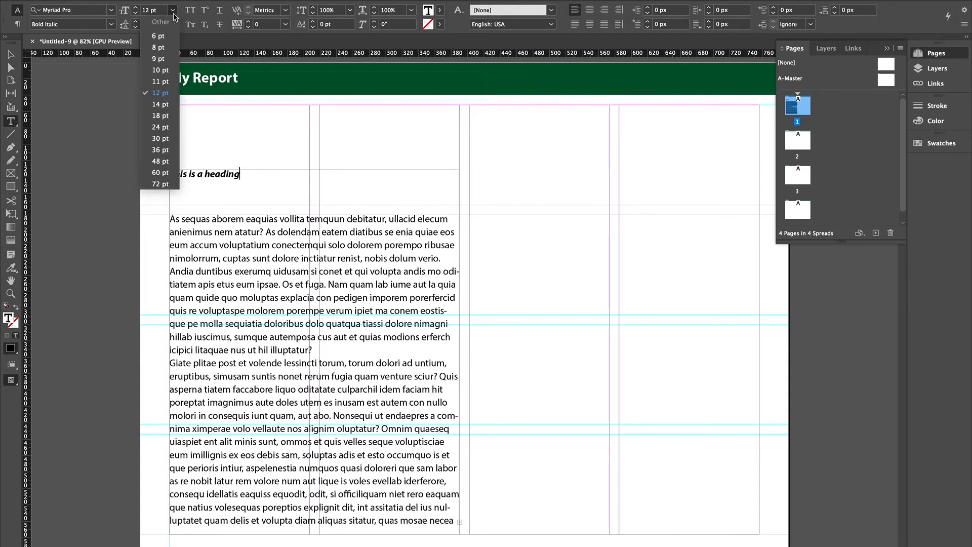
click(160, 115)
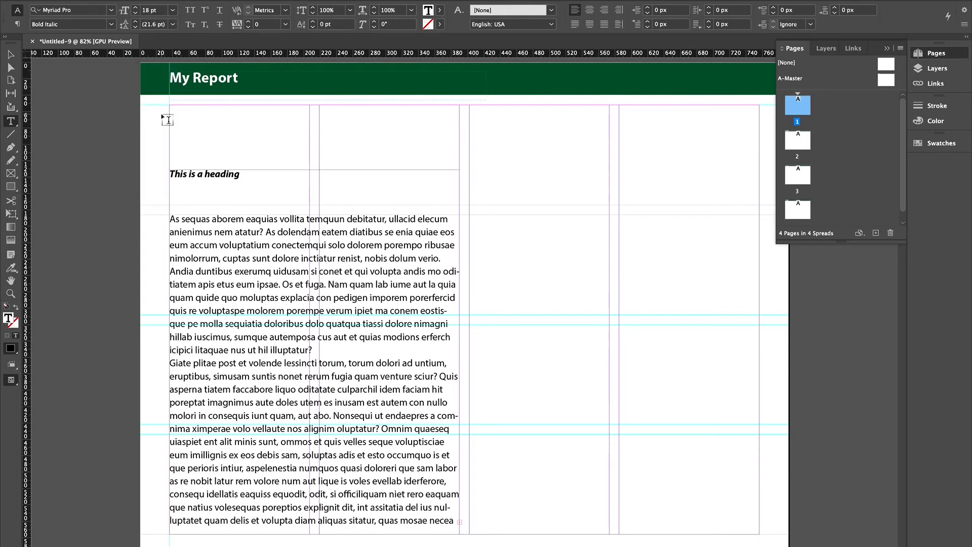
click(248, 175)
drag(248, 175, 162, 175)
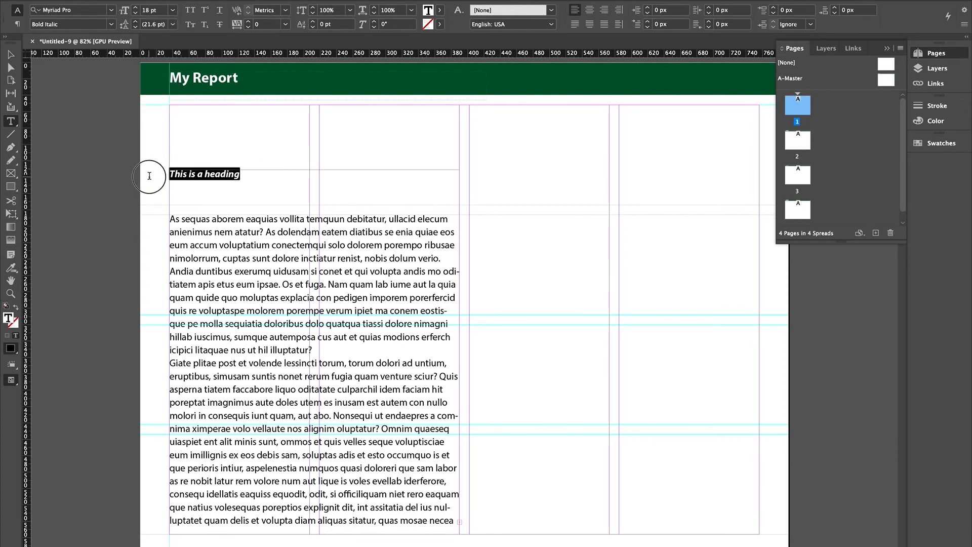
click(173, 11)
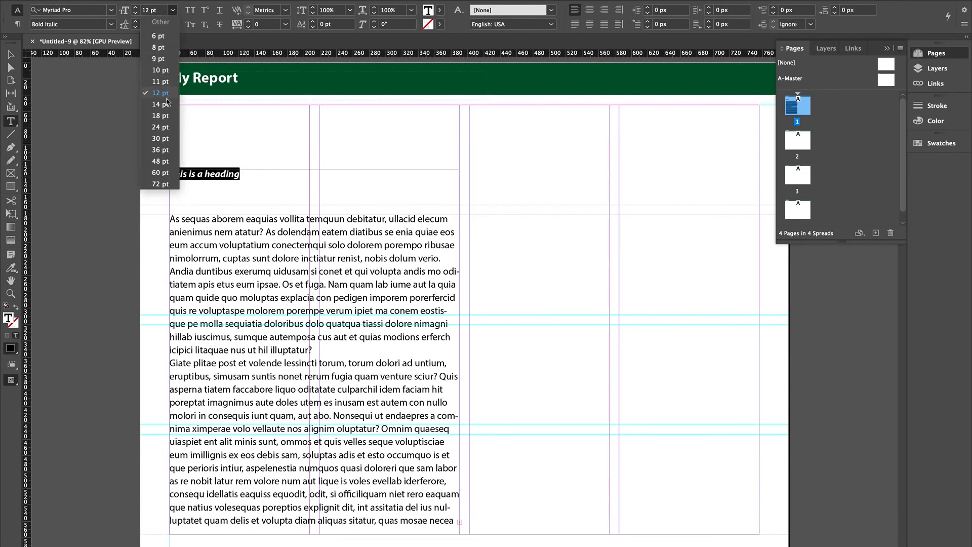
click(161, 127)
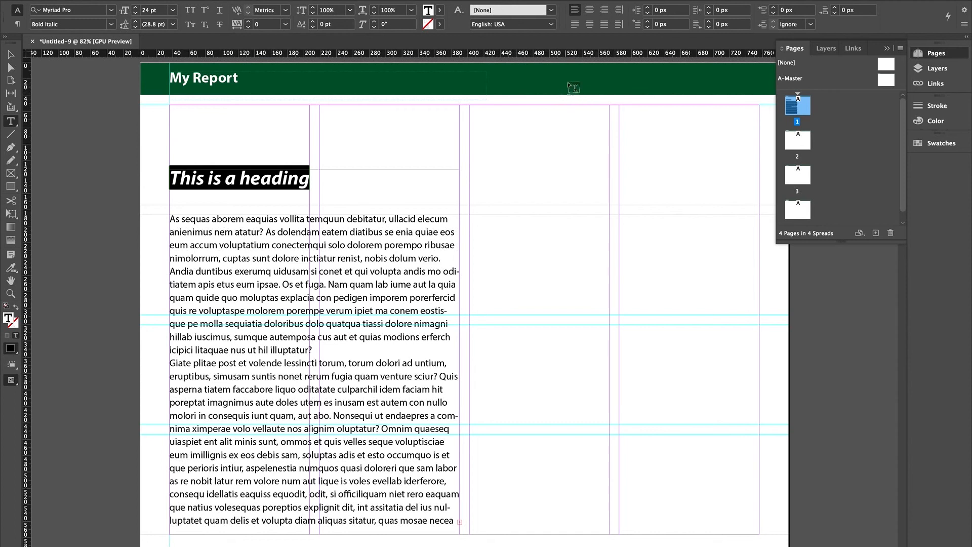
Step: Apply the dark green swatch to the selected heading text and deselect it
click(922, 122)
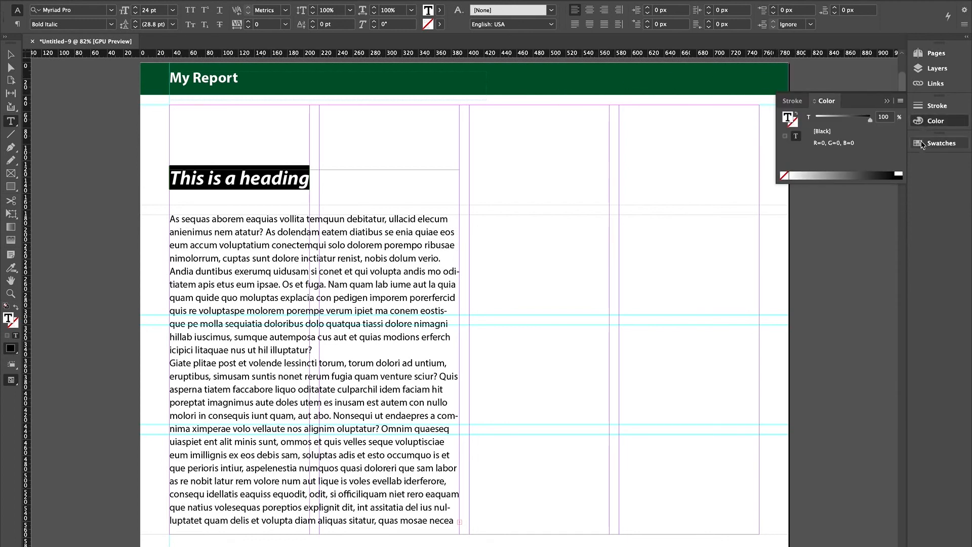
click(920, 145)
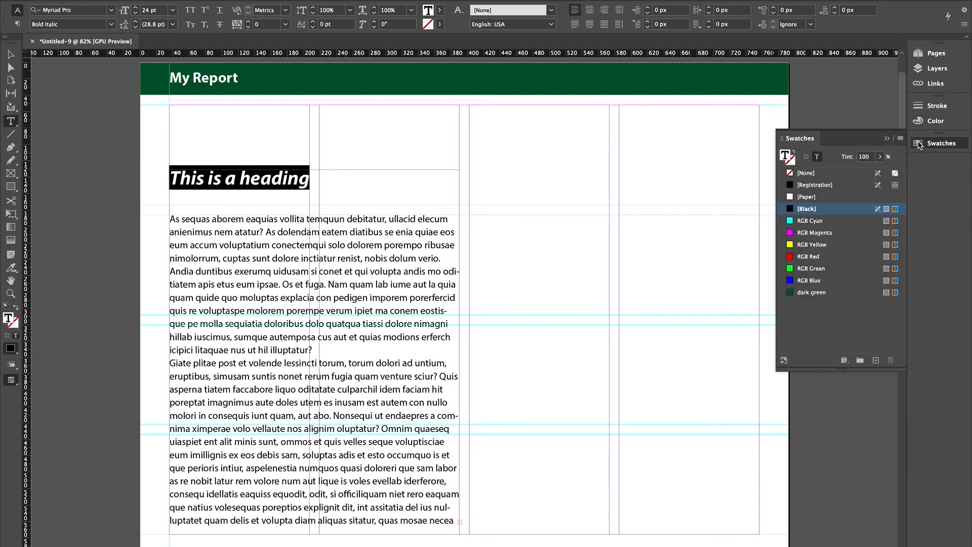
click(833, 295)
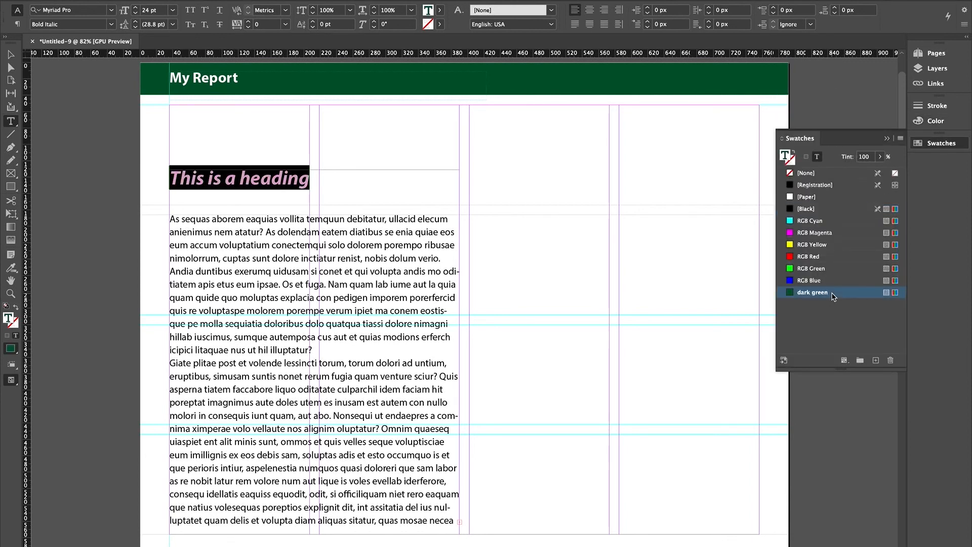
click(11, 54)
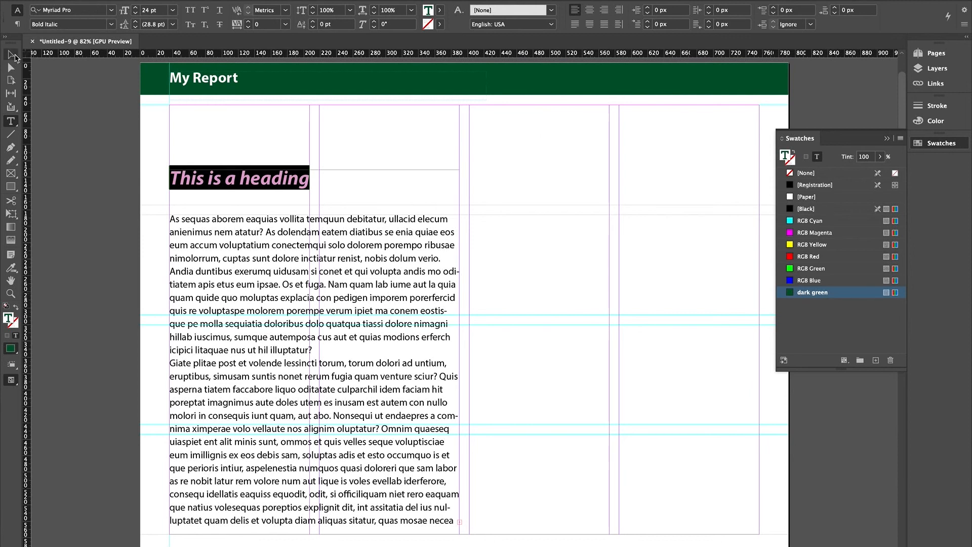
click(642, 240)
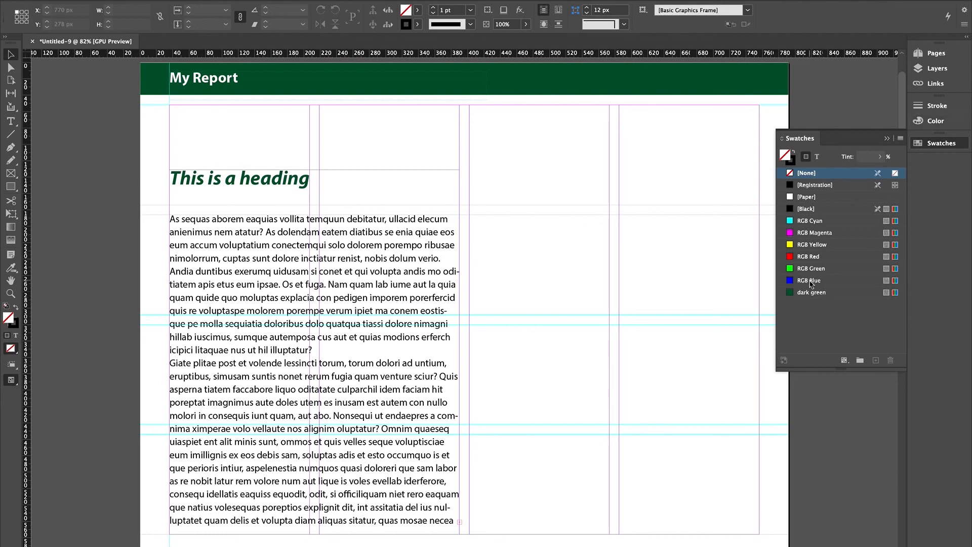
Step: Edit the dark green swatch to a teal with red 0, green 117 and blue 132
click(829, 294)
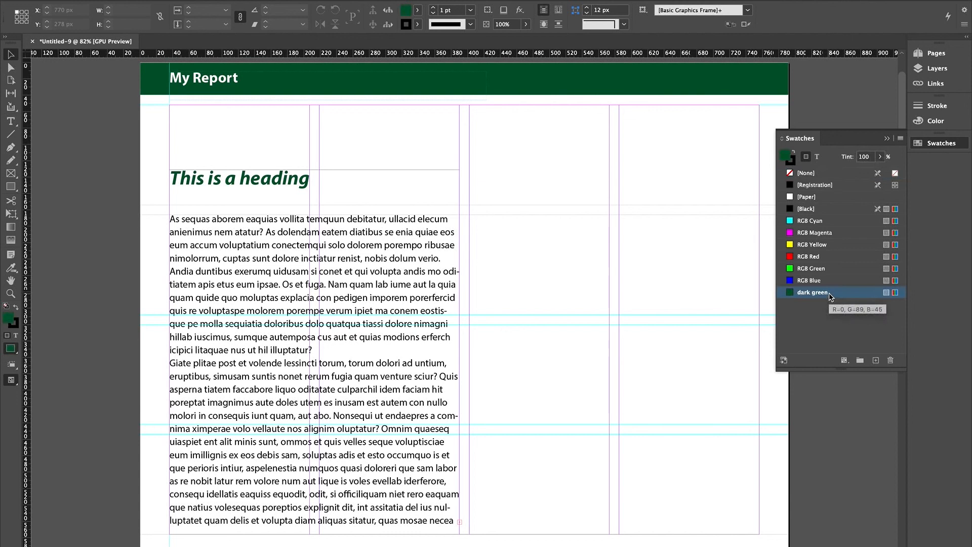
double_click(801, 294)
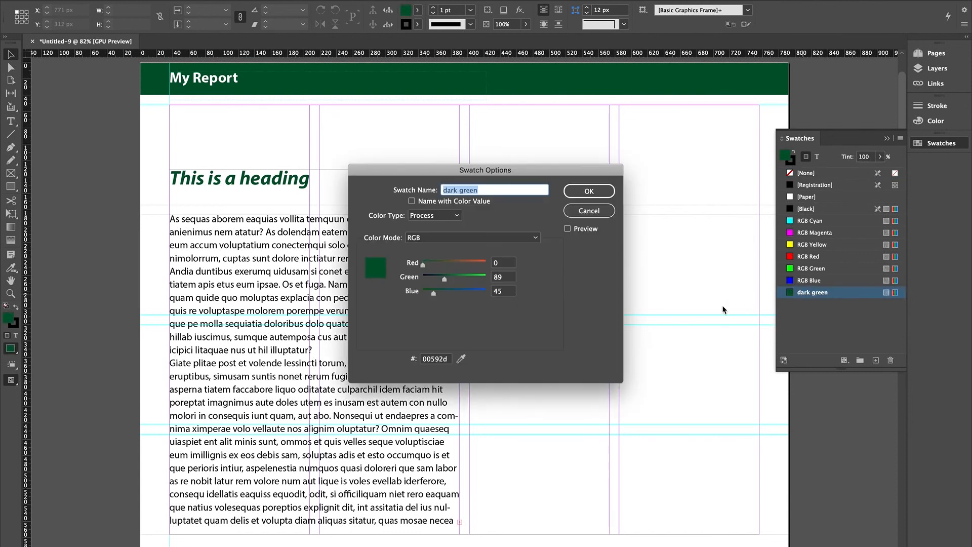
drag(582, 169, 756, 30)
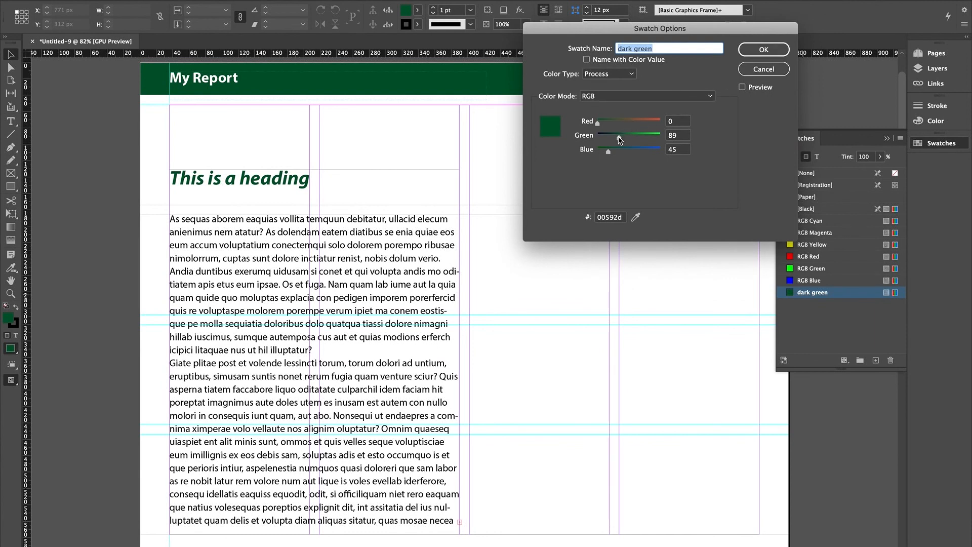
mouse_move(620, 139)
mouse_down()
mouse_move(613, 154)
mouse_move(631, 154)
mouse_up()
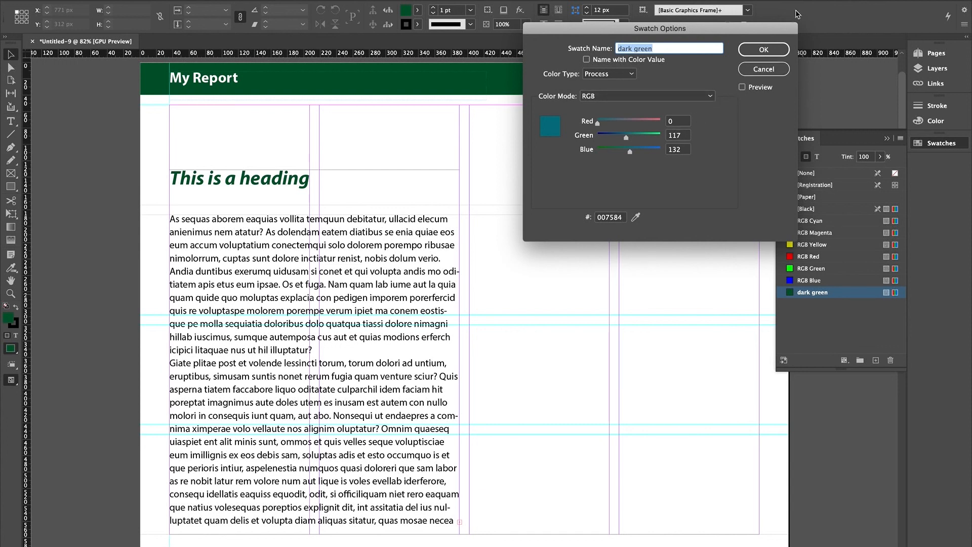
click(772, 49)
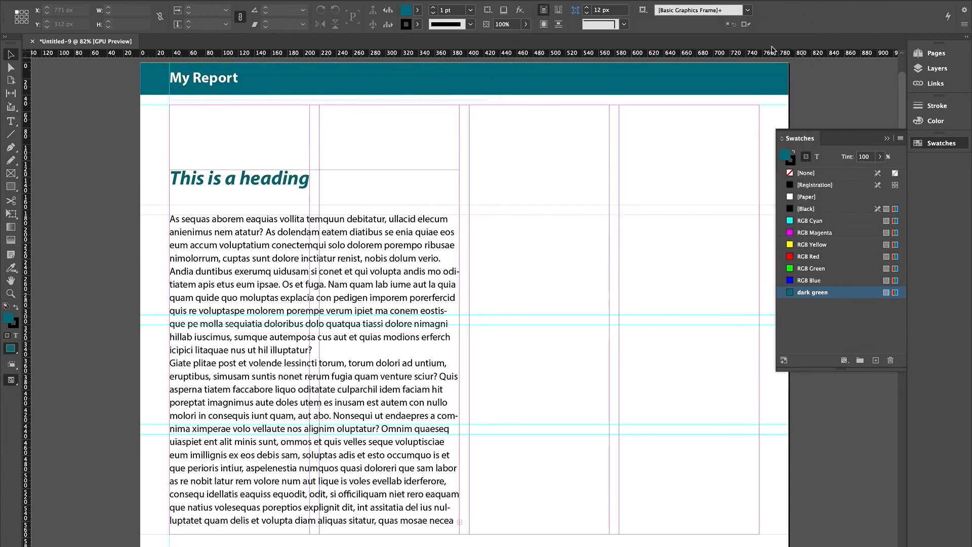